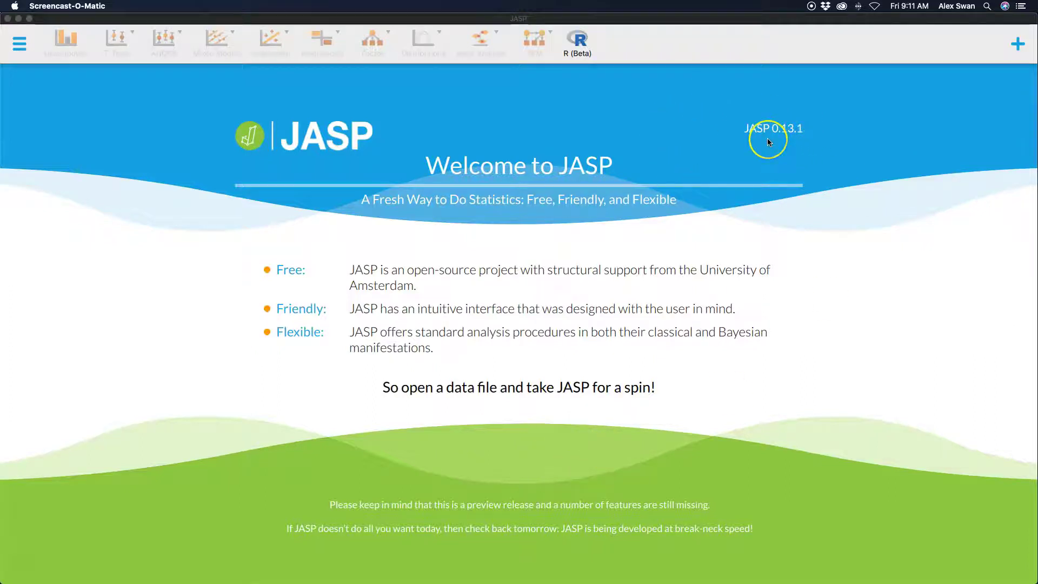
Step: Review the list of optional modules that can be enabled, then close it
left_click_drag(767, 138, 795, 135)
mouse_move(796, 135)
left_mouse_down()
mouse_move(772, 141)
mouse_move(779, 146)
mouse_move(528, 154)
mouse_move(490, 139)
left_mouse_up()
left_click(1014, 44)
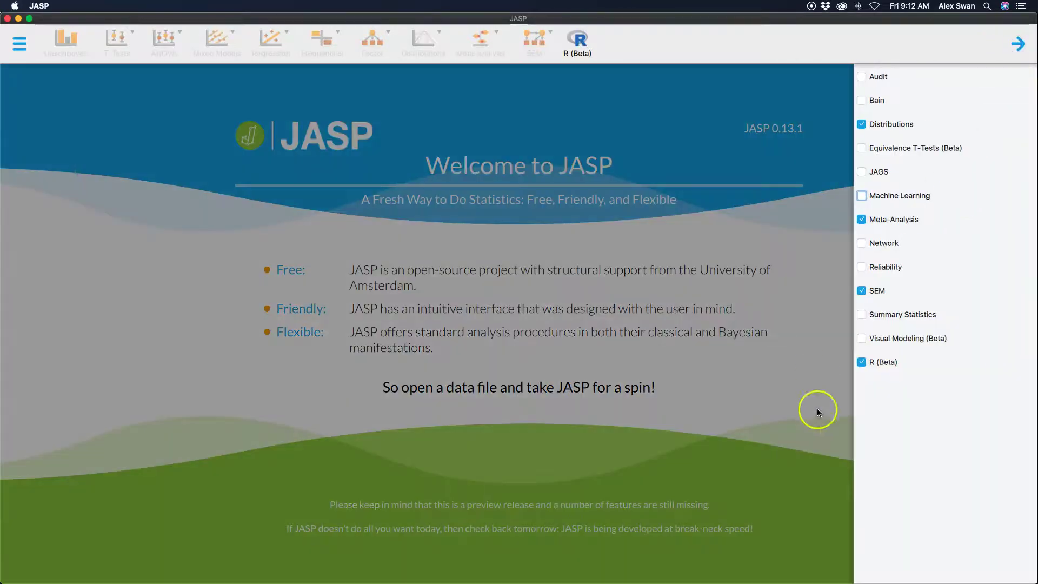
left_click(817, 371)
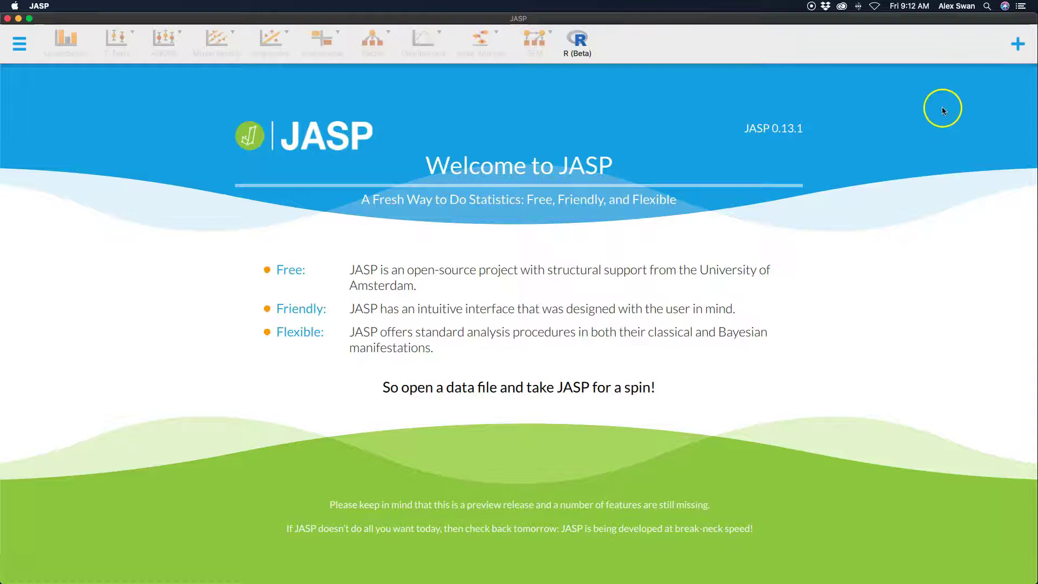
left_click(861, 167)
left_click(809, 223)
Step: Open the R (Beta) console, clear its previous output and delete the leftover character from the code entry
left_click(578, 42)
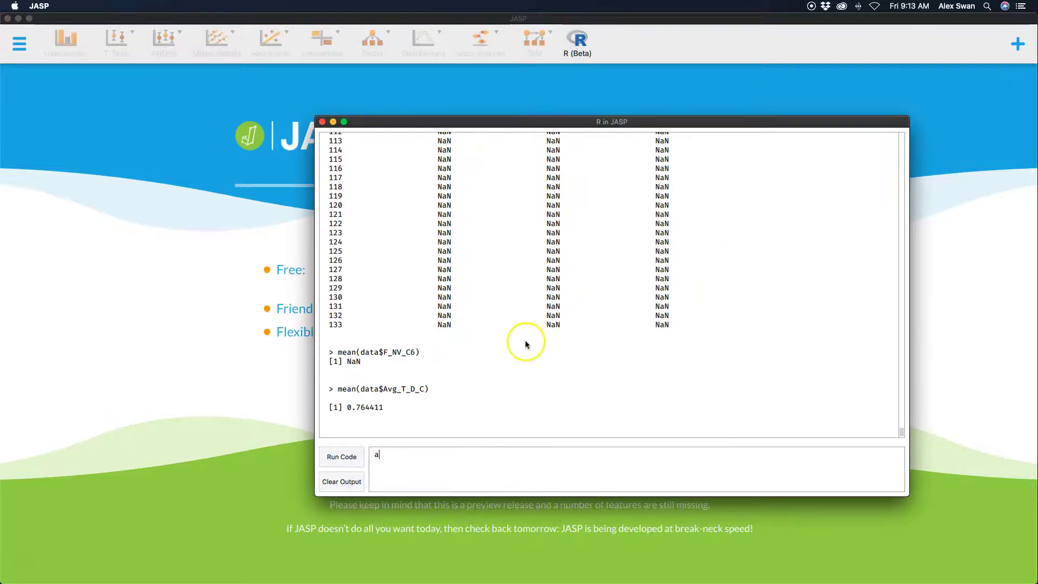
left_click(346, 482)
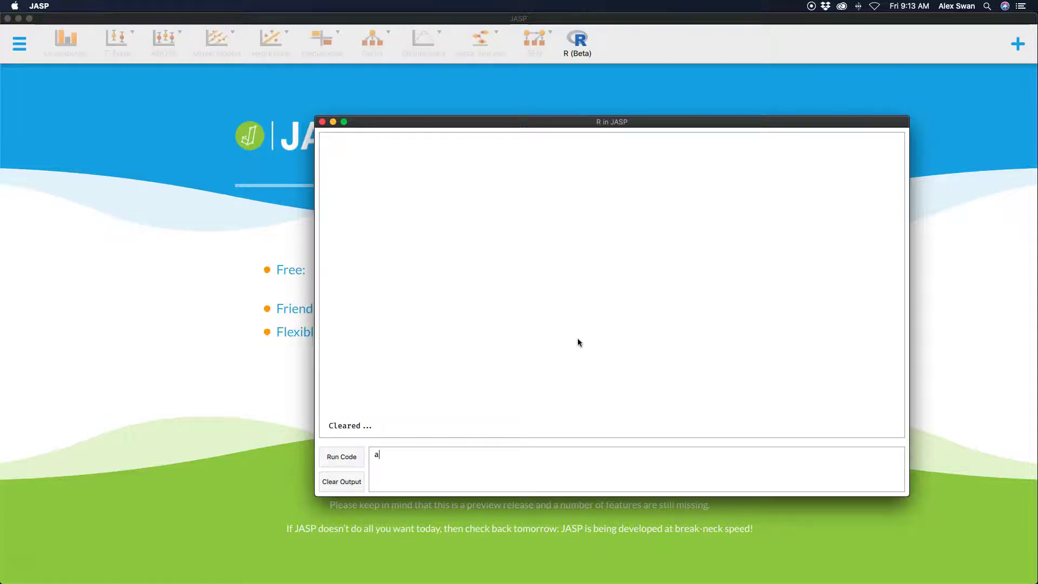
left_click(560, 366)
key("BackSpace")
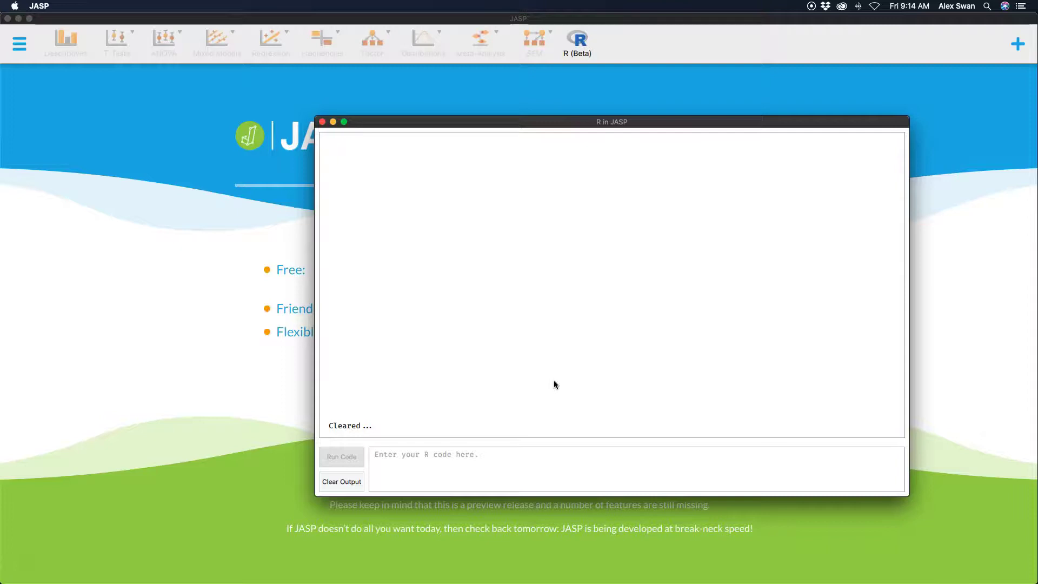
left_click(506, 413)
Step: Open the recent data file Exp2_ABS_SPSS
left_click(67, 227)
left_click(19, 47)
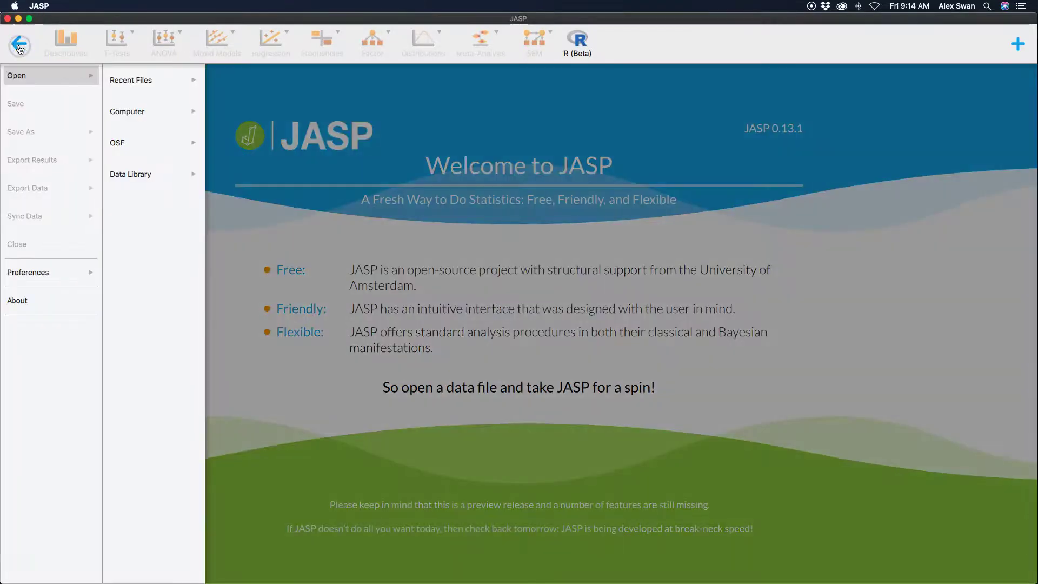
left_click(122, 80)
left_click(384, 124)
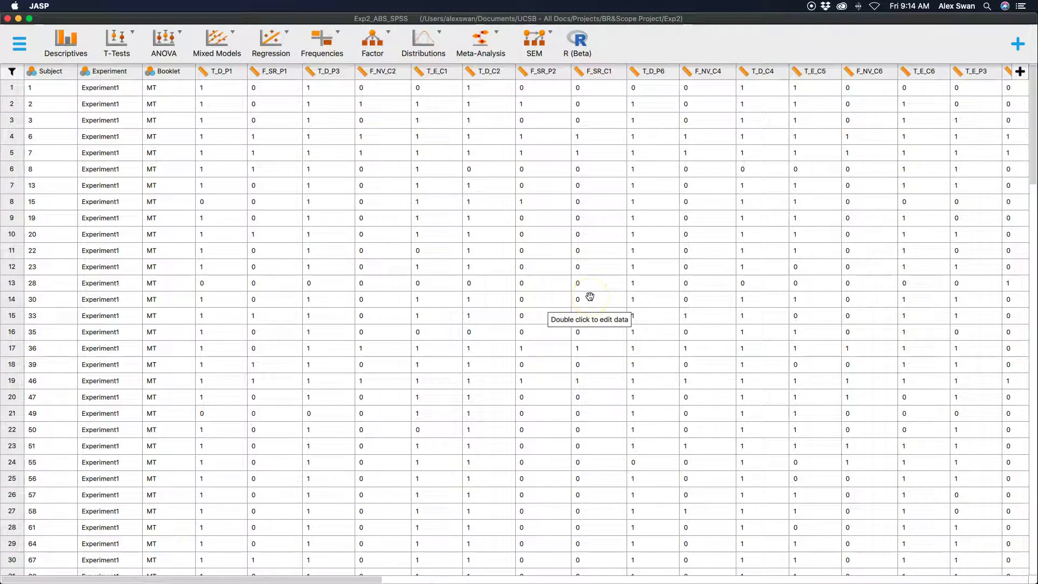
key("alt+p")
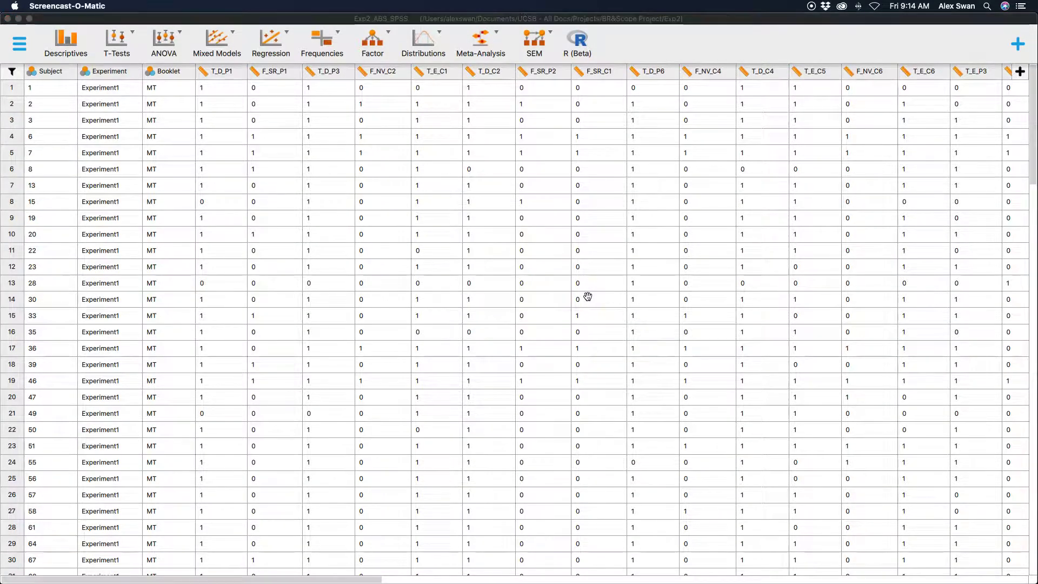
left_click(591, 296)
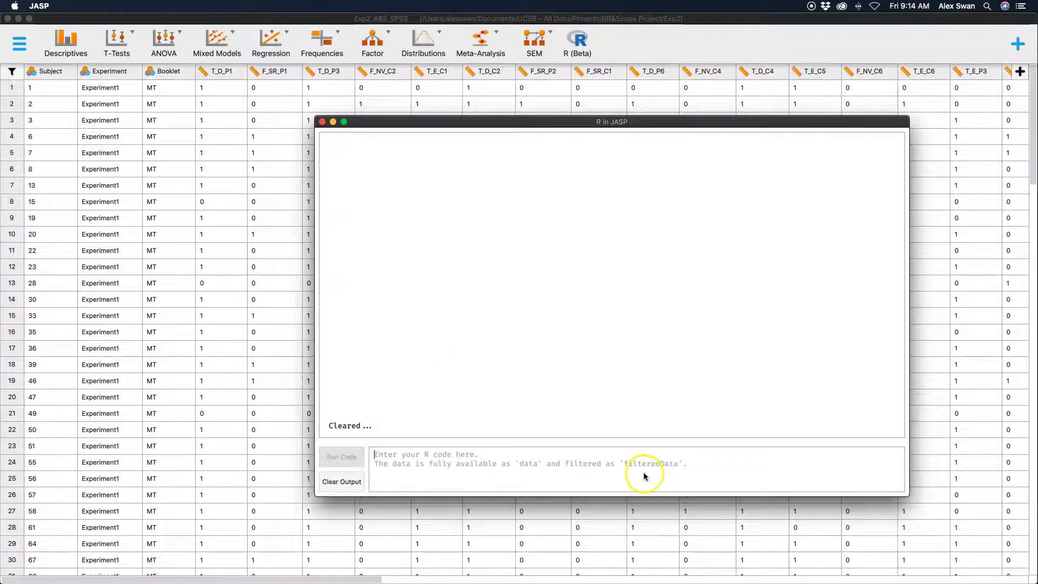
Step: Run the code data in the R console to print the full dataset
left_click(568, 465)
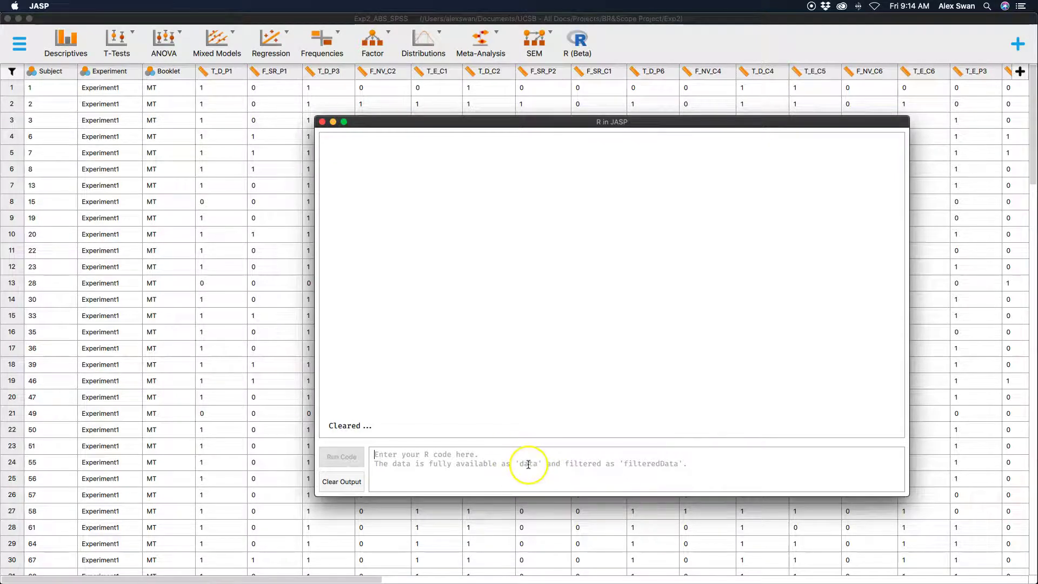
type("data")
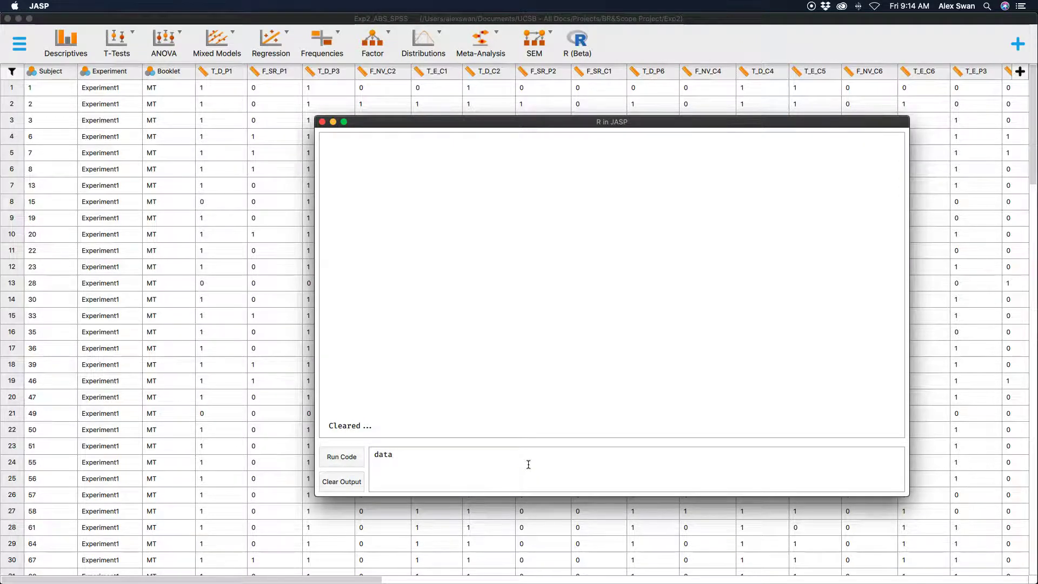
left_click(350, 463)
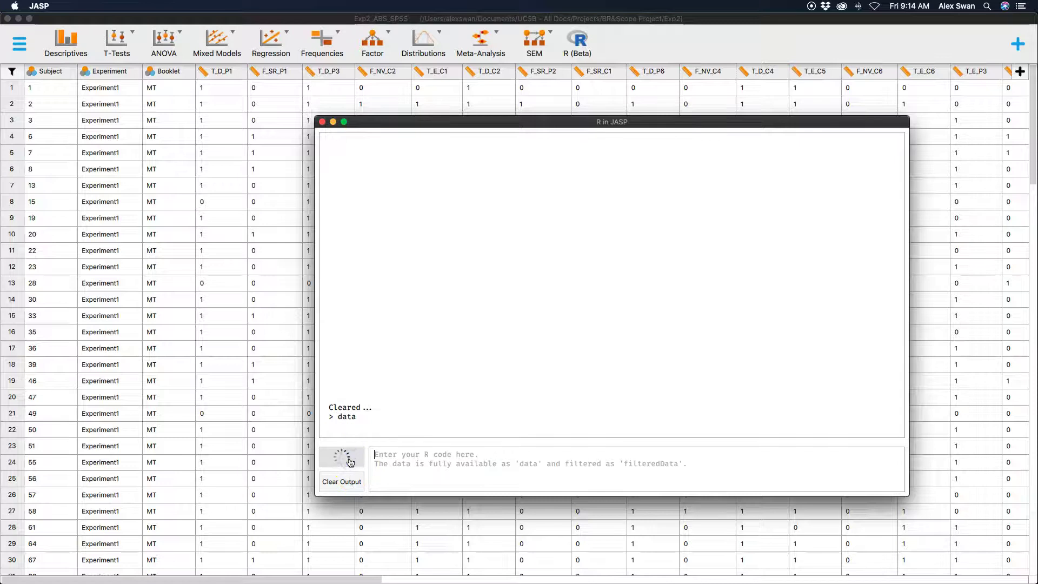
Step: Examine the printed dataset in the R console output from its end back to the first rows
scroll(581, 370, "up", 15)
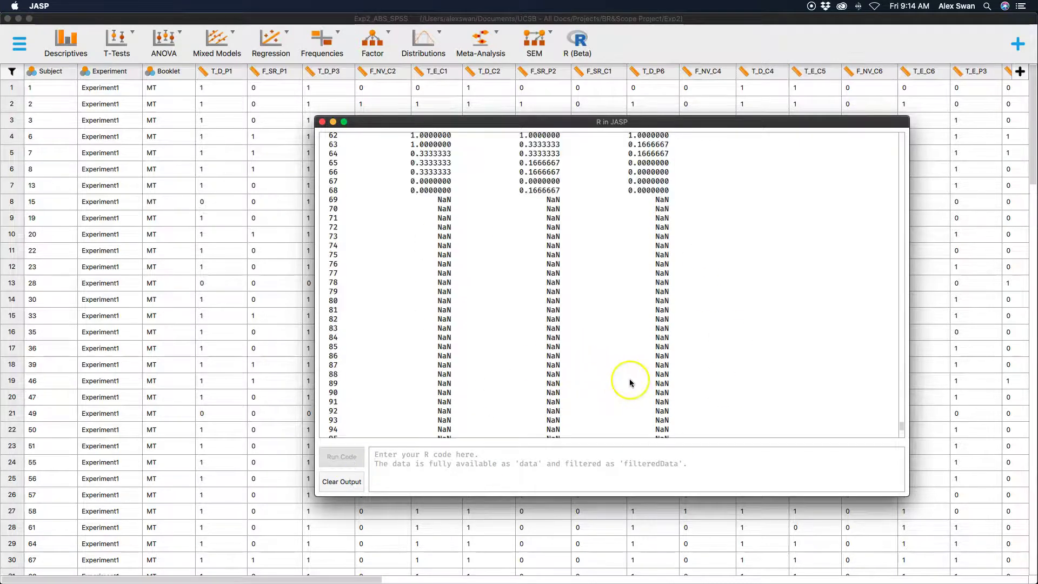
scroll(628, 379, "up", 20)
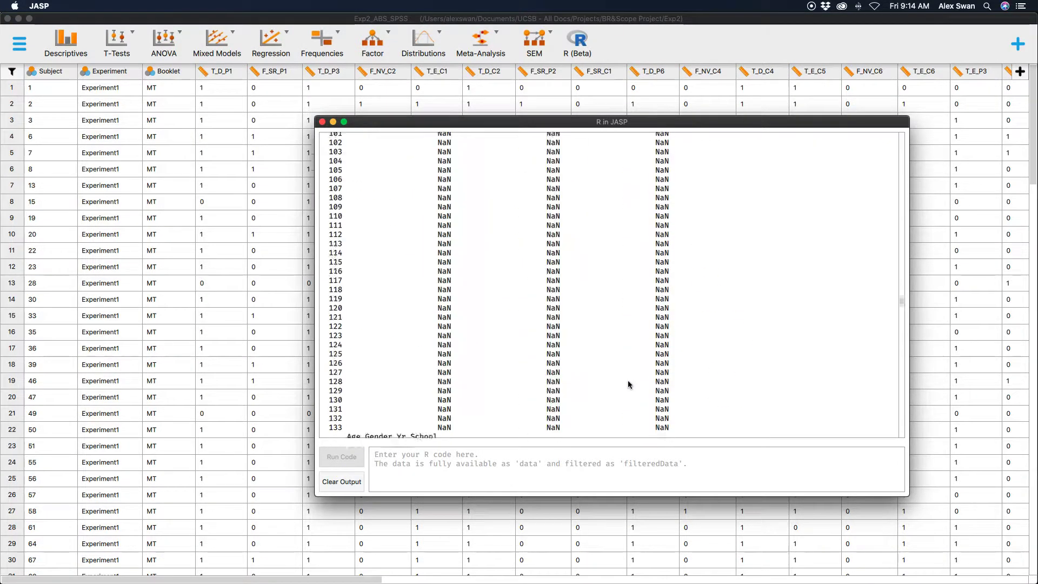
scroll(627, 380, "up", 20)
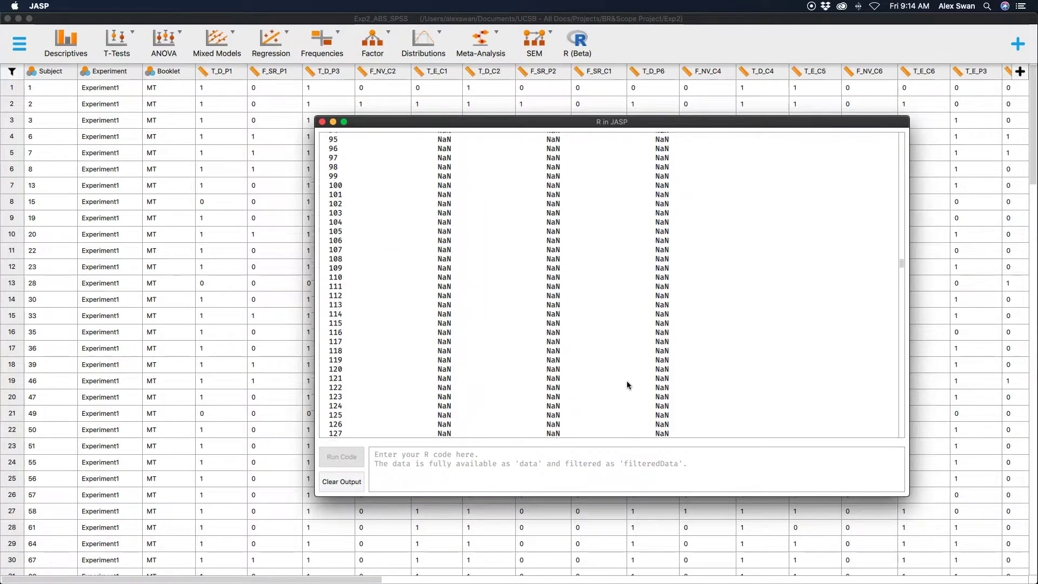
scroll(627, 381, "up", 20)
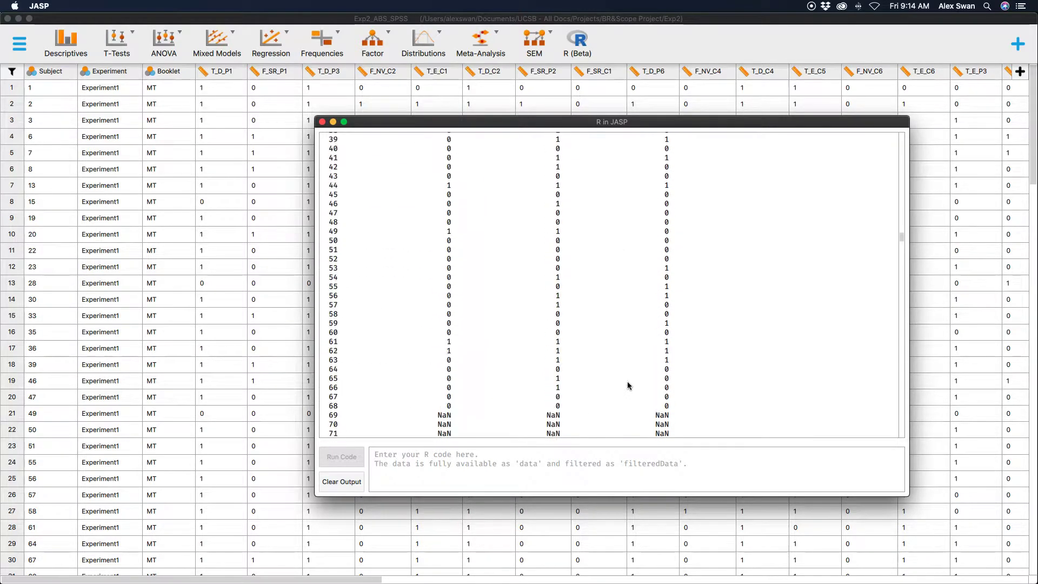
left_click(625, 382)
scroll(625, 381, "up", 5)
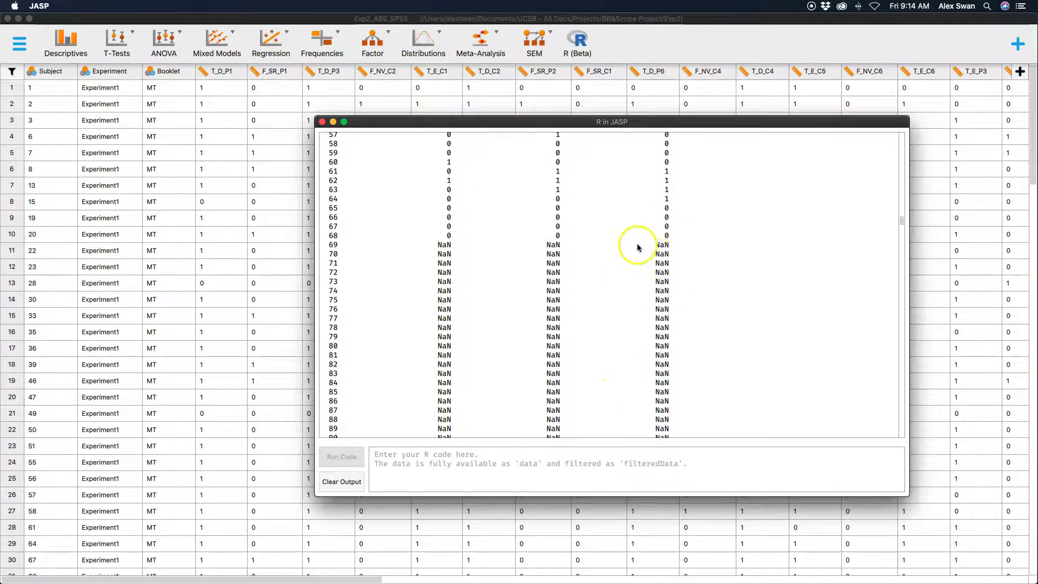
scroll(646, 320, "up", 10)
scroll(621, 338, "up", 20)
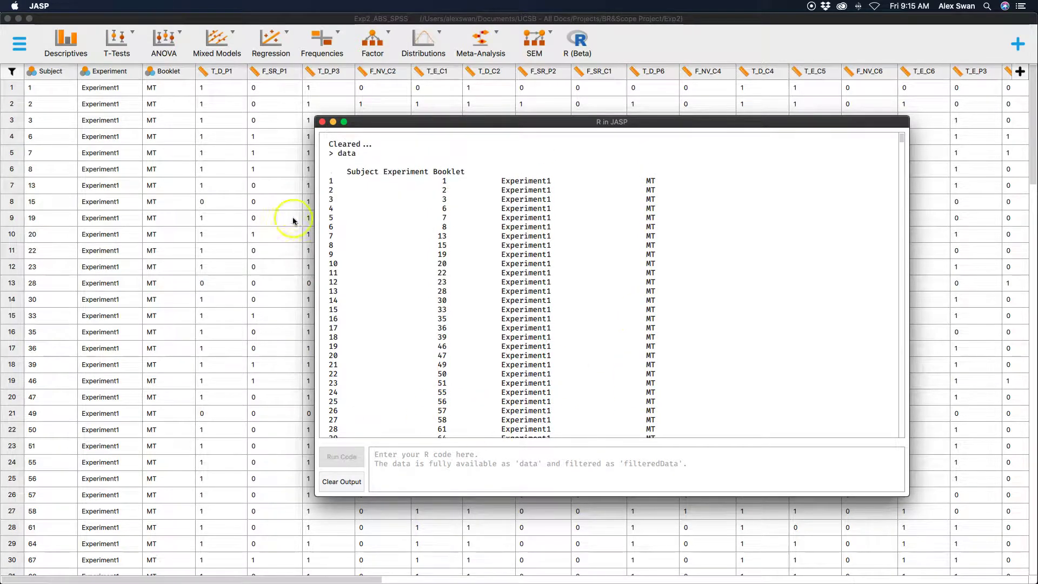
Step: Create a Descriptive Statistics analysis with Avg_T_D_C as its variable
left_click(696, 28)
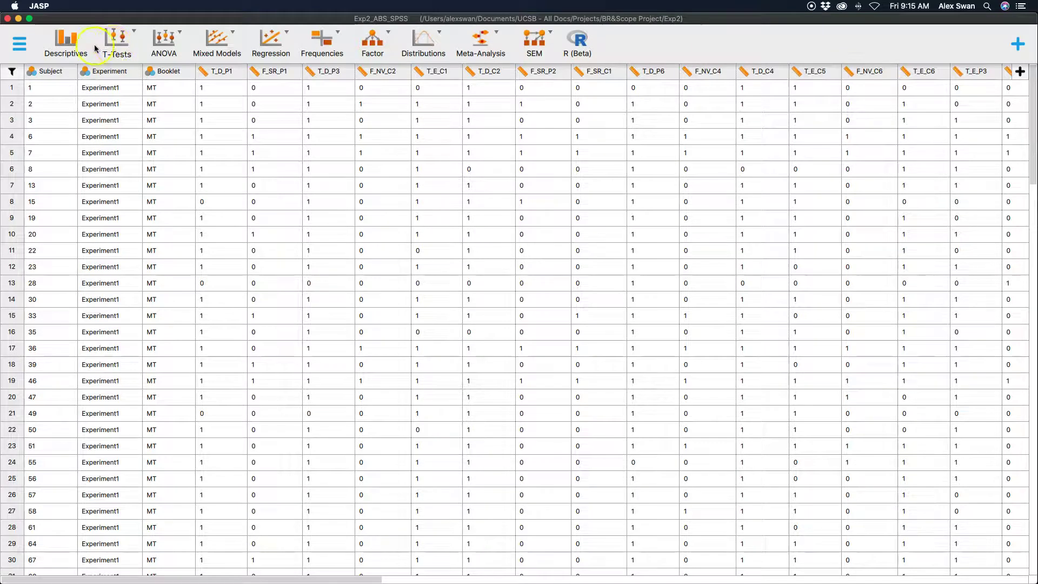
left_click(68, 41)
scroll(92, 168, "down", 10)
scroll(93, 170, "up", 3)
scroll(93, 170, "down", 8)
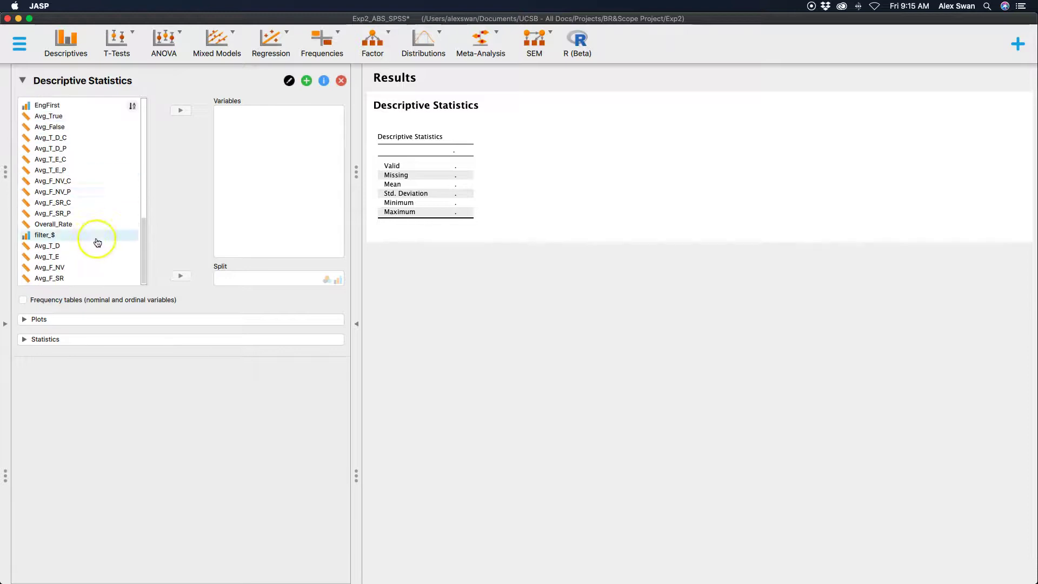
scroll(76, 179, "up", 2)
left_click(59, 154)
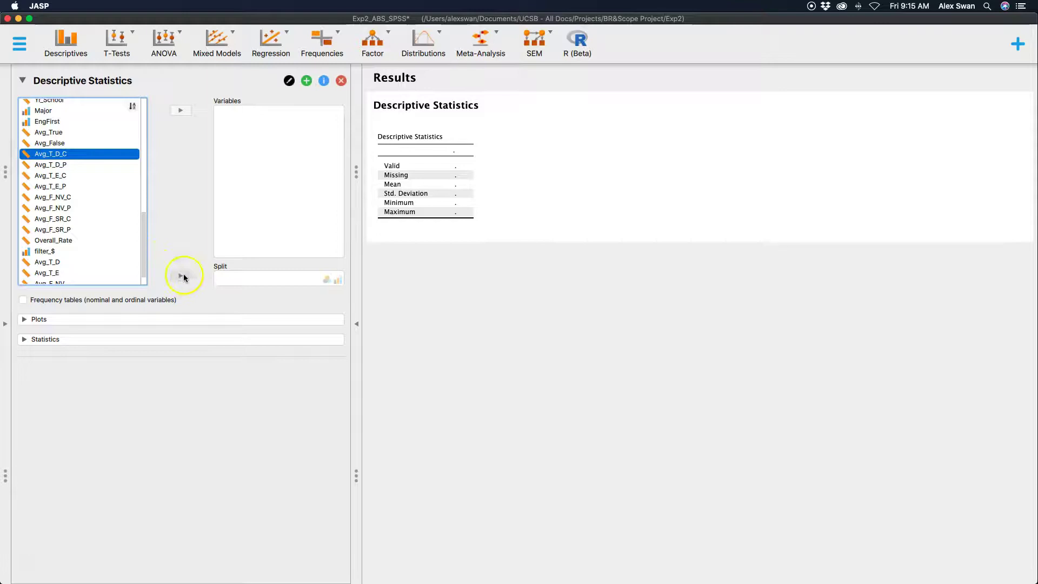
left_click(182, 274)
left_click(70, 154)
left_click(180, 110)
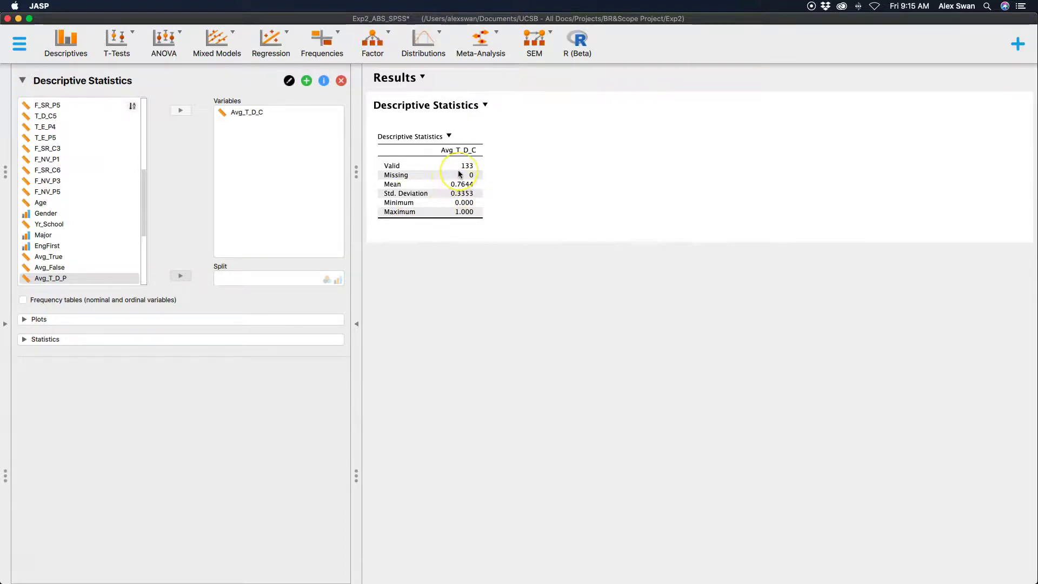
Step: Run mean(data$Avg_T_D_C) in the R console to compute the variable's mean
key("super+grave")
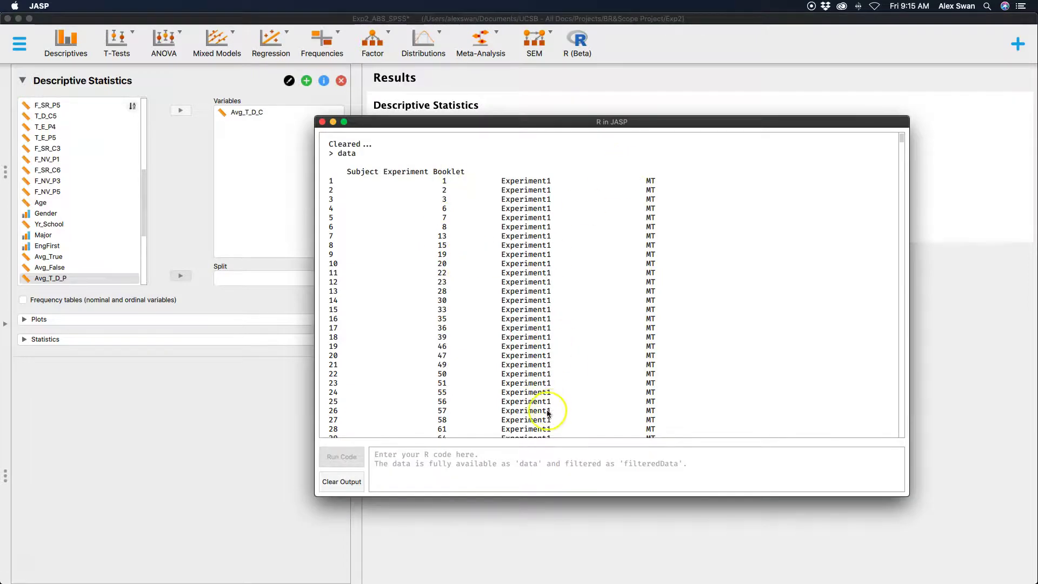
left_click(474, 465)
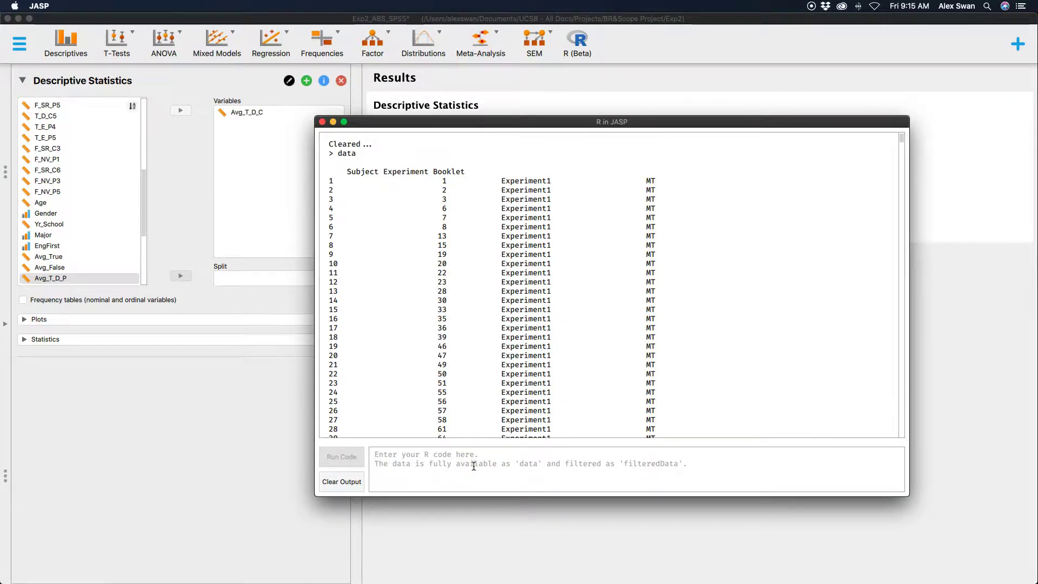
type("mea")
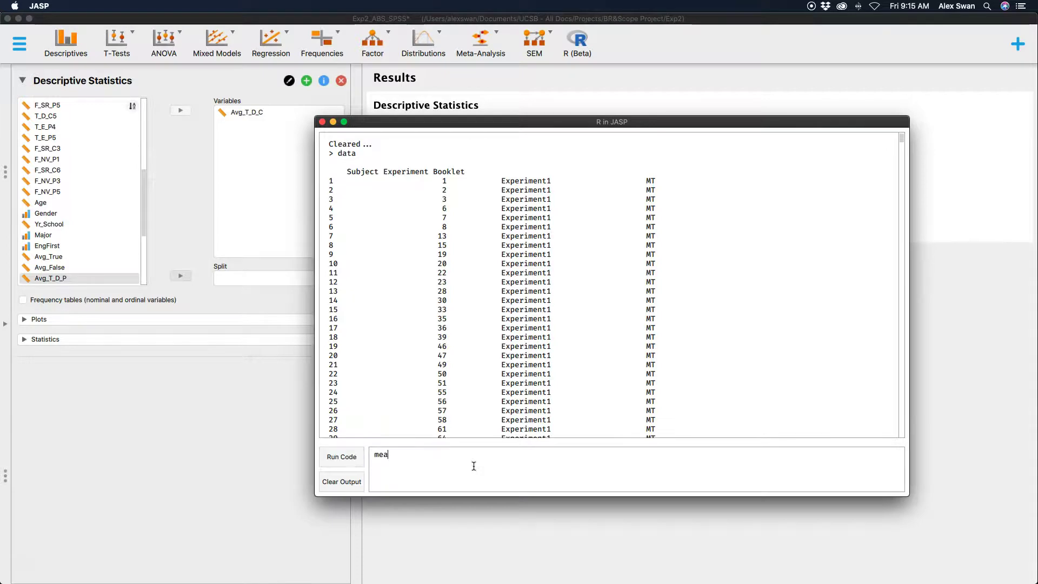
type("n(data$")
left_click_drag(625, 122, 613, 186)
type("Avg")
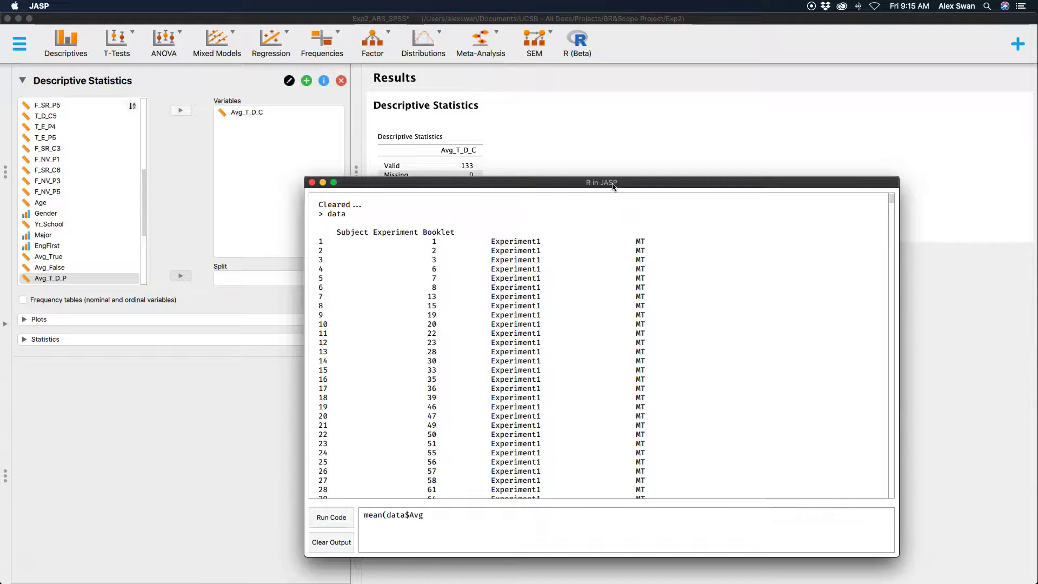
type("_T_D_C)")
left_click(331, 517)
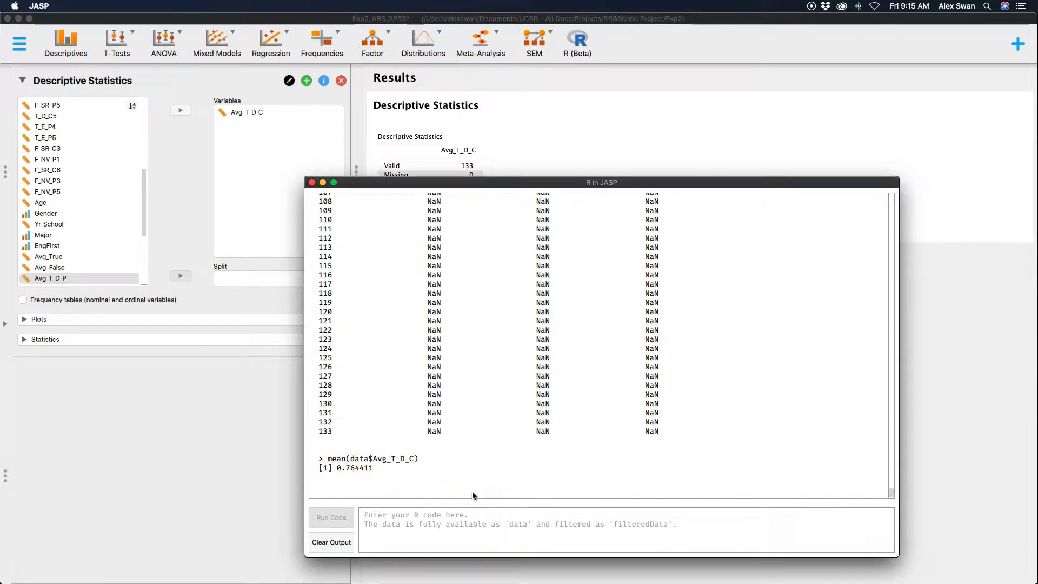
Step: Narrow the R console window and place it beside the Descriptive Statistics table so both means can be compared
left_click_drag(475, 182, 368, 137)
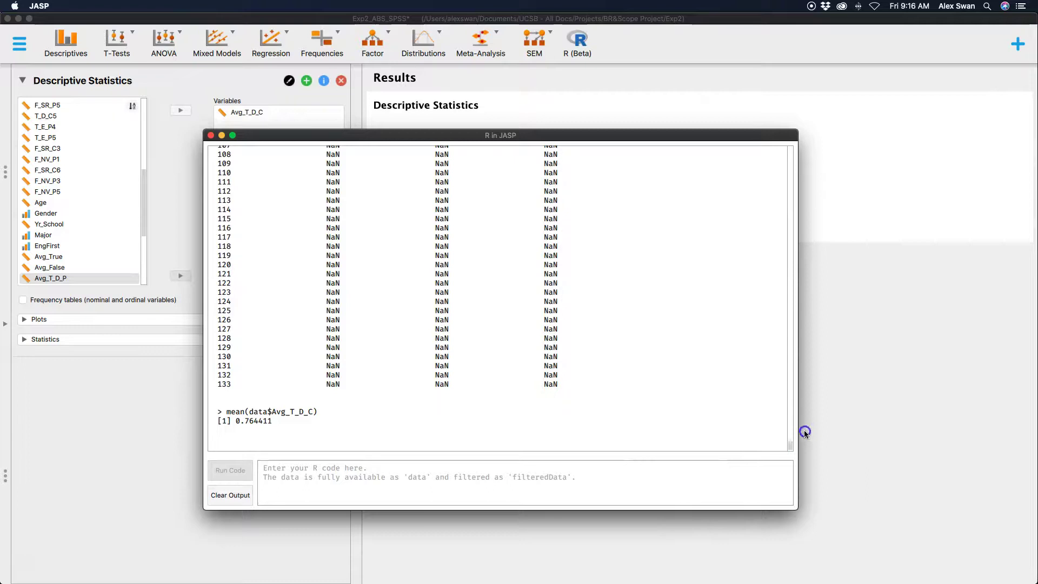
left_click_drag(797, 436, 792, 435)
left_click_drag(576, 431, 576, 430)
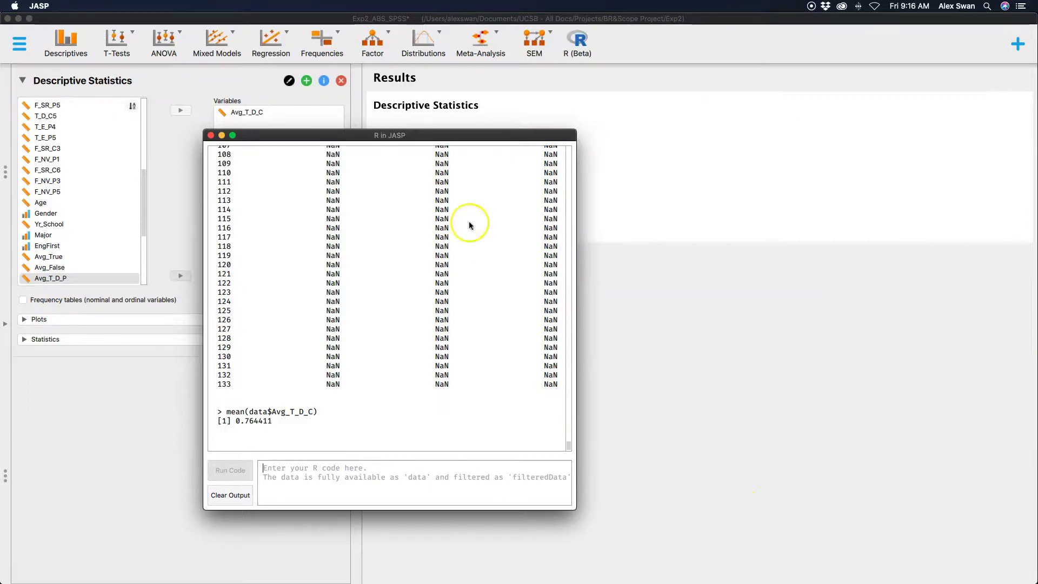
left_click_drag(443, 138, 765, 53)
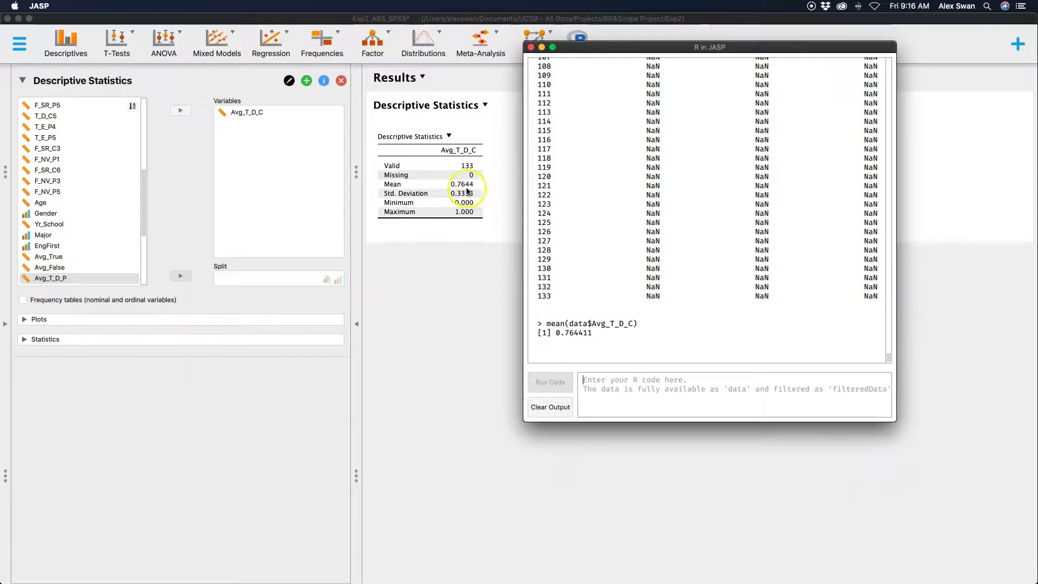